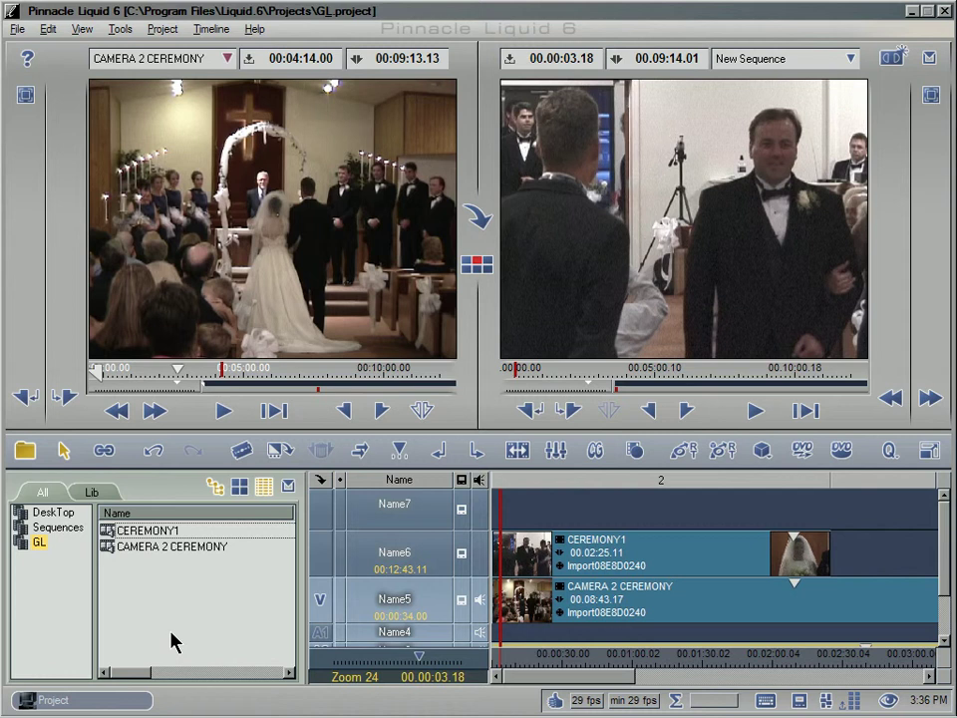
Cue the sequence to 00:02:09.29 and set a clip marker on CAMERA 2 CEREMONY there.
{"action": "mouse_move", "coordinate": [555, 714]}
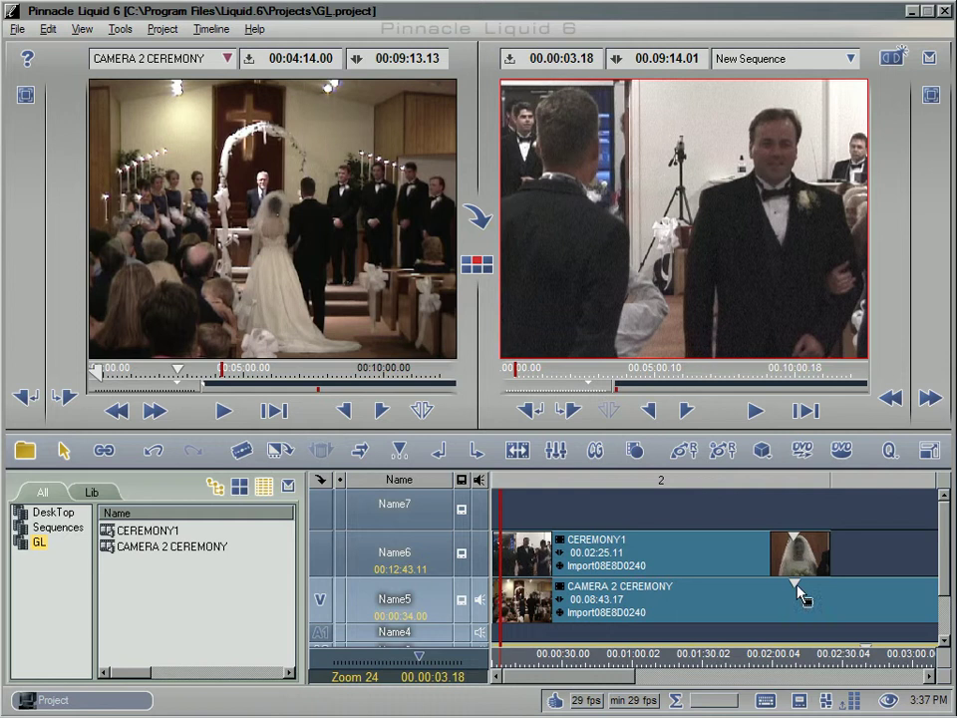
{"action": "left_click", "coordinate": [459, 556]}
{"action": "left_click_drag", "start_coordinate": [713, 658], "coordinate": [796, 678]}
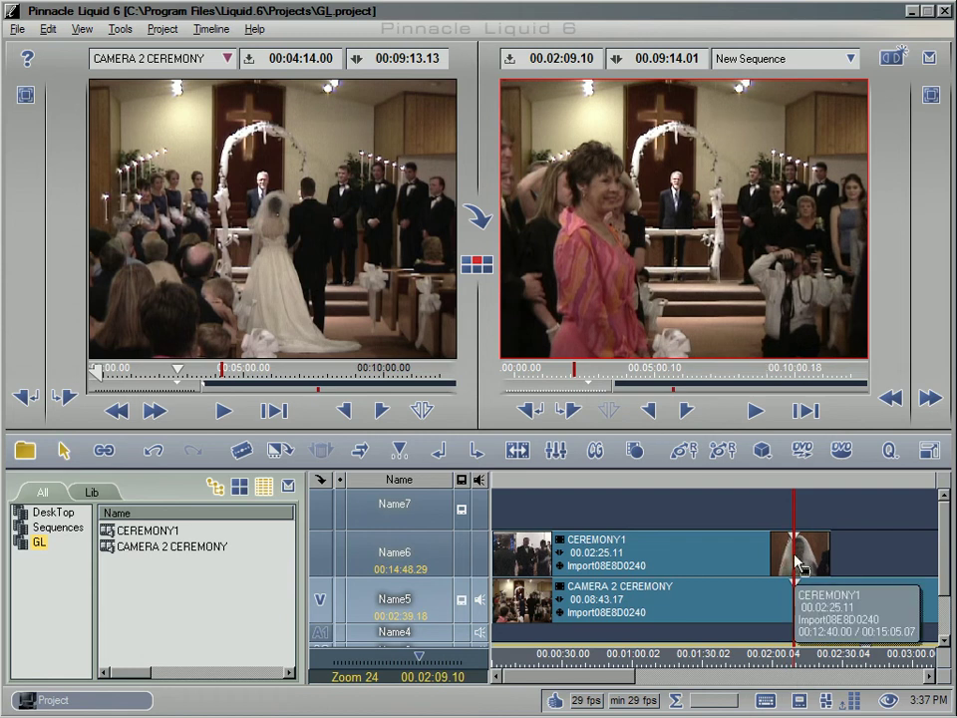
{"action": "key", "text": "Right"}
{"action": "key", "text": "Right"}
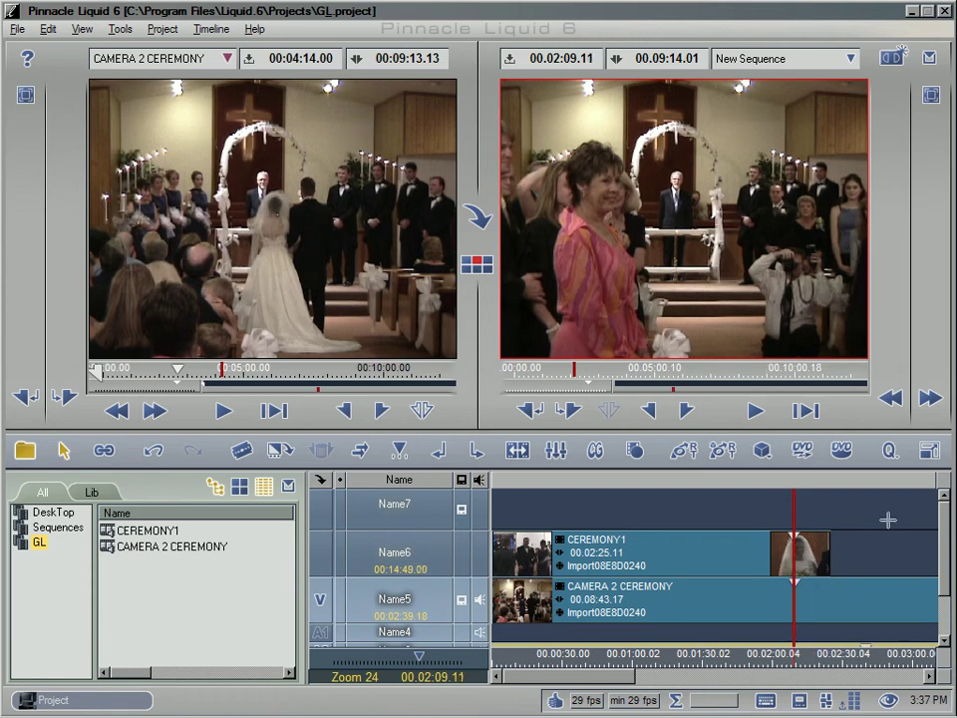
{"action": "key", "text": "space"}
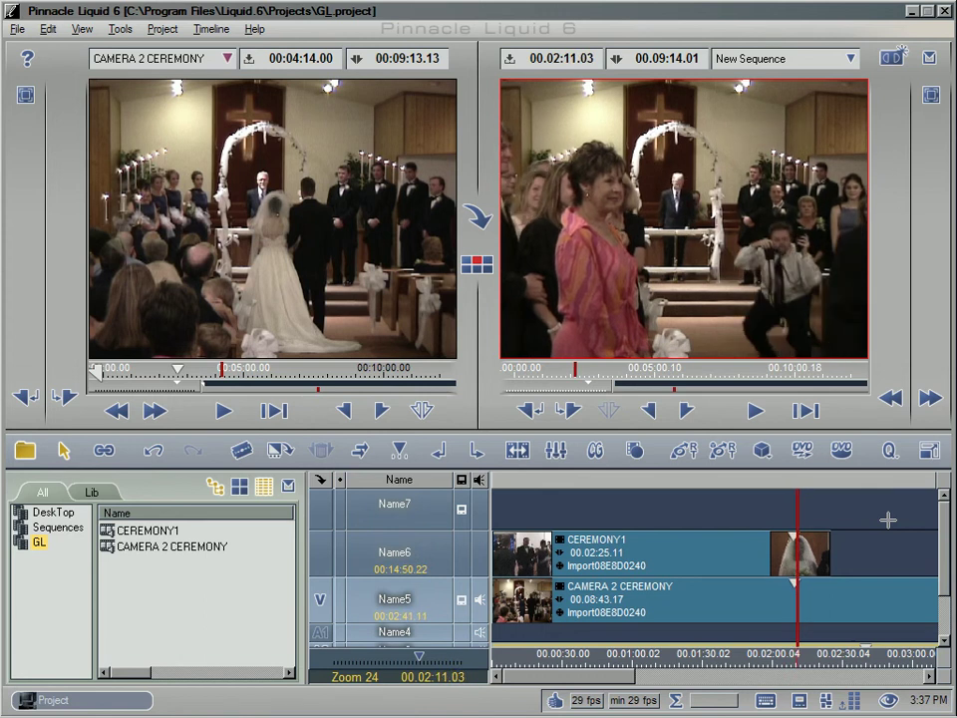
{"action": "key", "text": "j"}
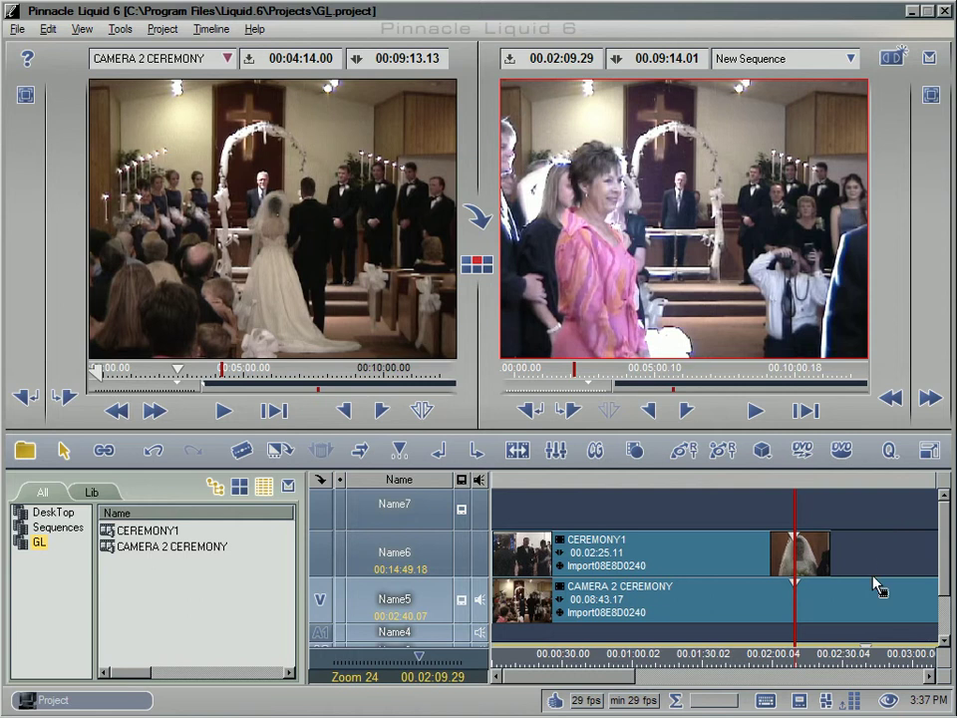
{"action": "right_click", "coordinate": [802, 598]}
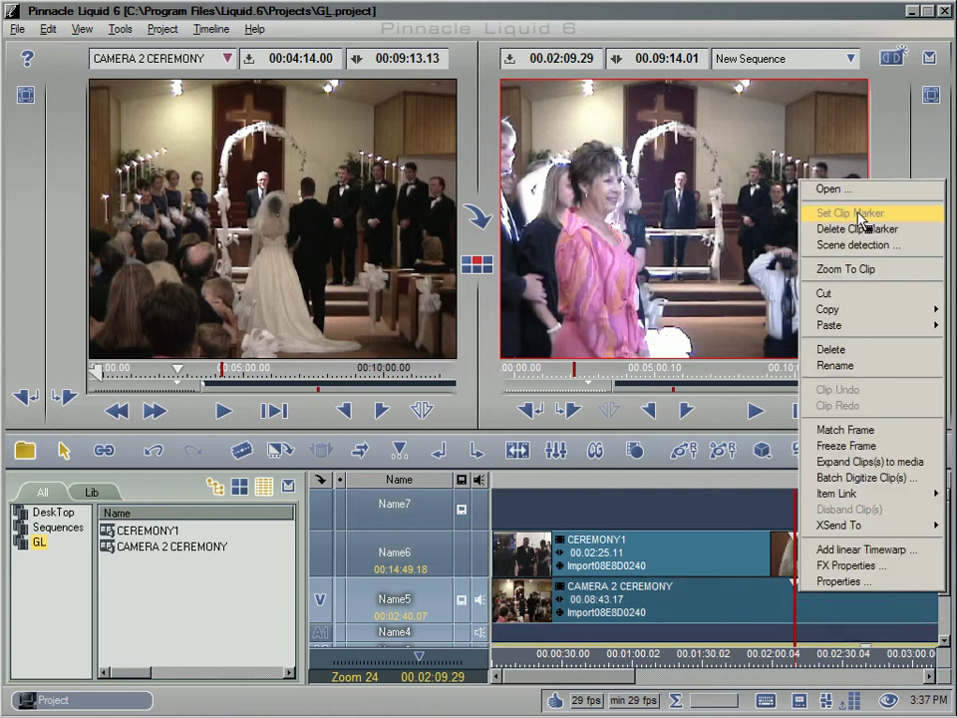
{"action": "left_click", "coordinate": [752, 562]}
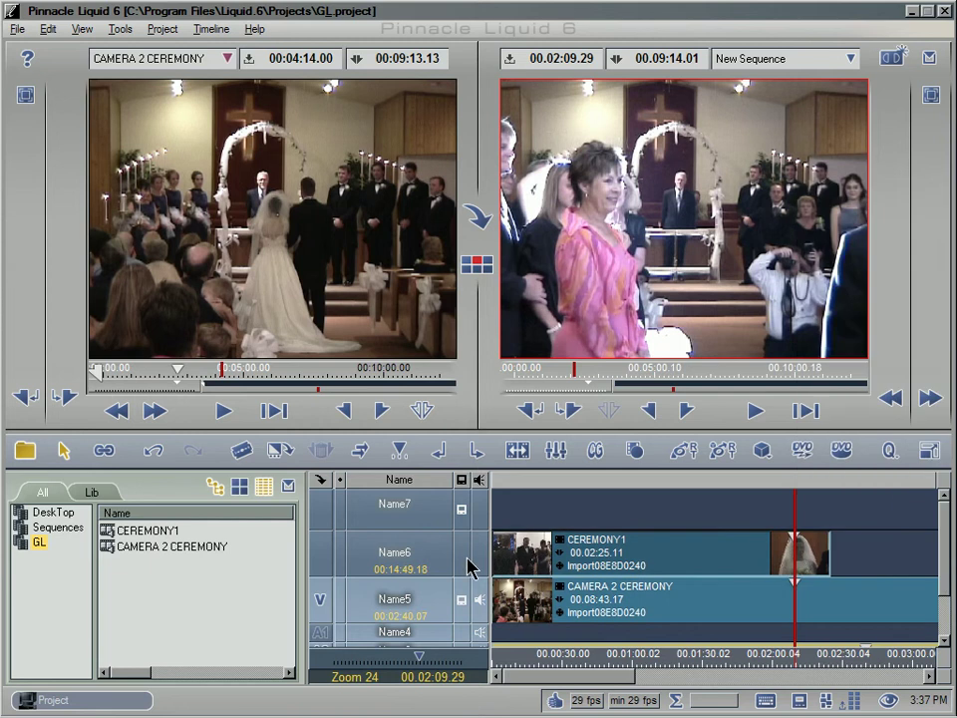
Step back to 00:02:09.18, the bride's entrance, and set a clip marker on CEREMONY1.
{"action": "left_click_drag", "start_coordinate": [790, 666], "coordinate": [795, 669]}
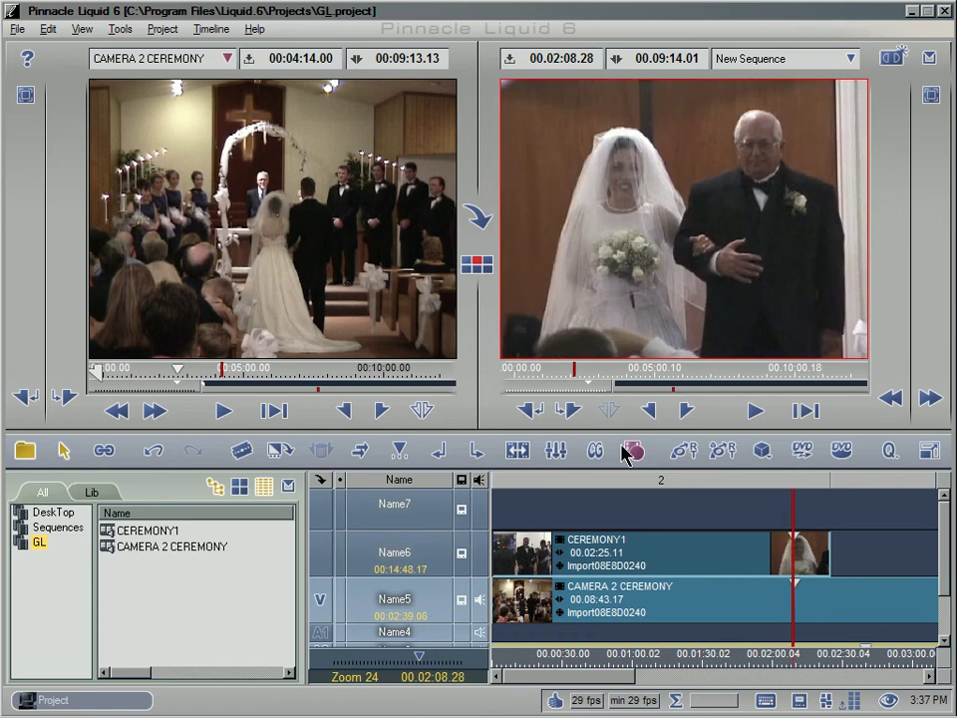
{"action": "key", "text": "space"}
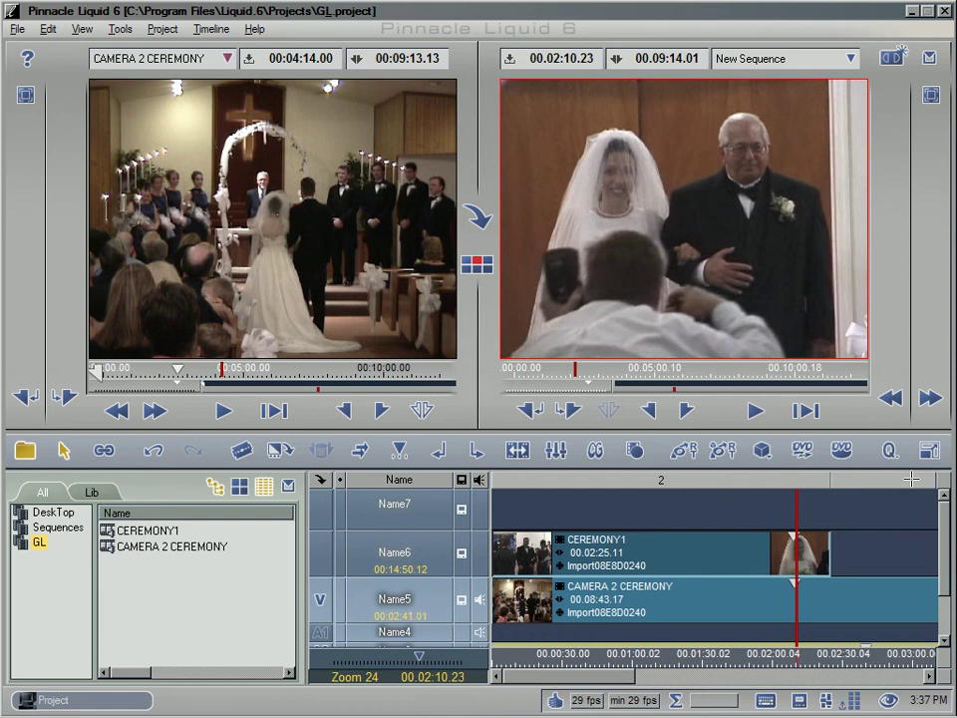
{"action": "key", "text": "Left"}
{"action": "key", "text": "Left"}
{"action": "key", "text": "Left"}
{"action": "key", "text": "Left"}
{"action": "key", "text": "Left"}
{"action": "key", "text": "Left"}
{"action": "key", "text": "Left"}
{"action": "key", "text": "Left"}
{"action": "key", "text": "Left"}
{"action": "key", "text": "Left"}
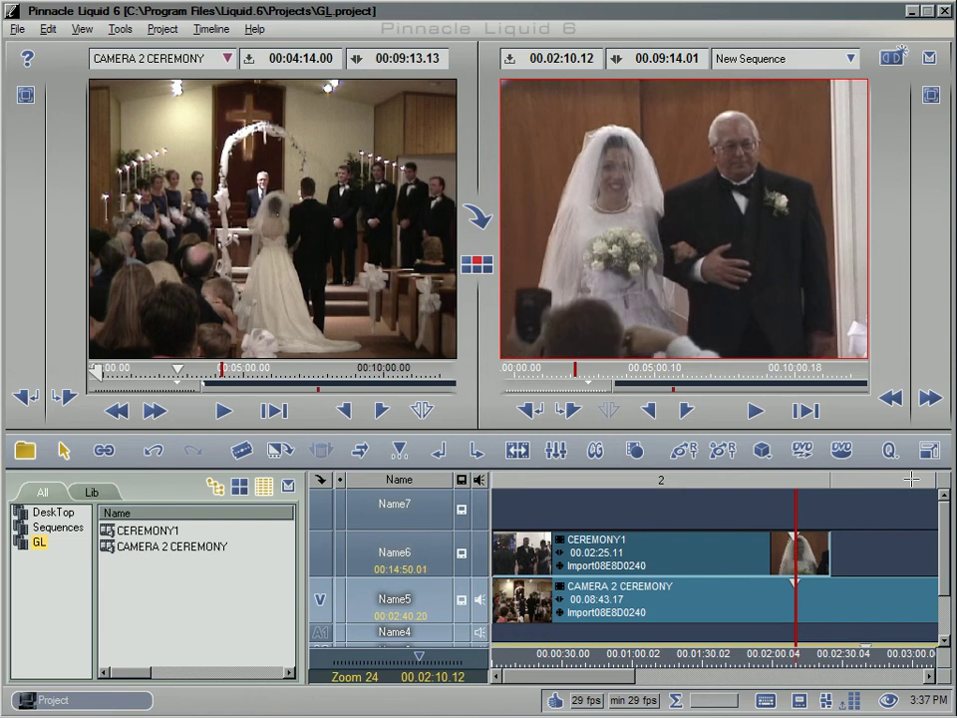
{"action": "key", "text": "Left"}
{"action": "key", "text": "Left"}
{"action": "key", "text": "Left"}
{"action": "key", "text": "Left"}
{"action": "key", "text": "Left"}
{"action": "key", "text": "Left"}
{"action": "key", "text": "Left"}
{"action": "key", "text": "Left"}
{"action": "key", "text": "Left"}
{"action": "key", "text": "Left"}
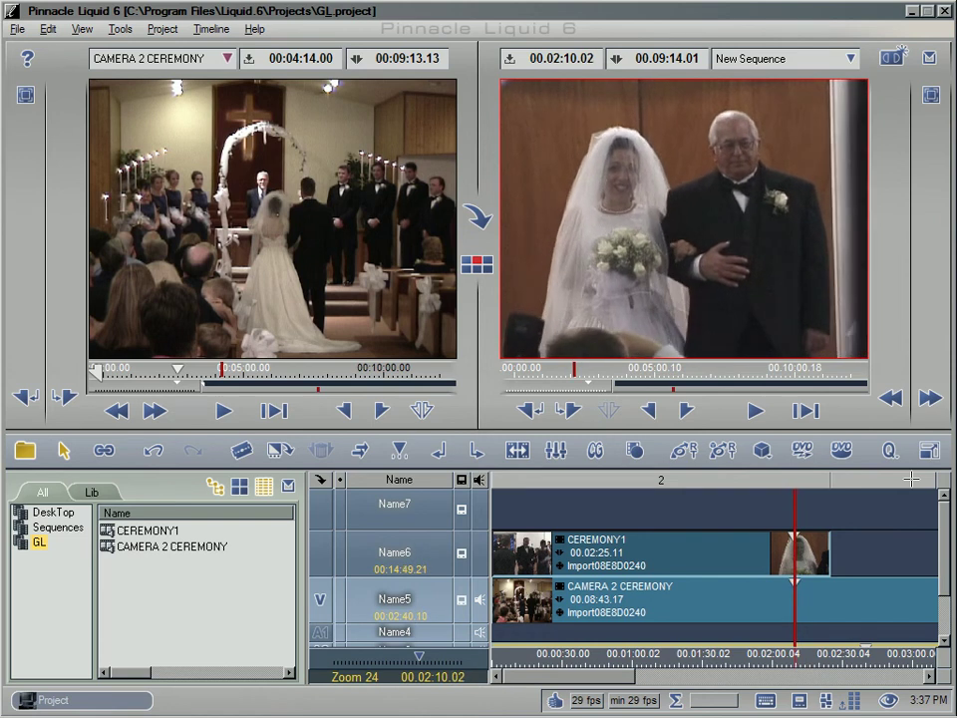
{"action": "key", "text": "Left"}
{"action": "key", "text": "Left"}
{"action": "key", "text": "Left"}
{"action": "key", "text": "Left"}
{"action": "key", "text": "Left"}
{"action": "key", "text": "Left"}
{"action": "key", "text": "Left"}
{"action": "key", "text": "Left"}
{"action": "key", "text": "Left"}
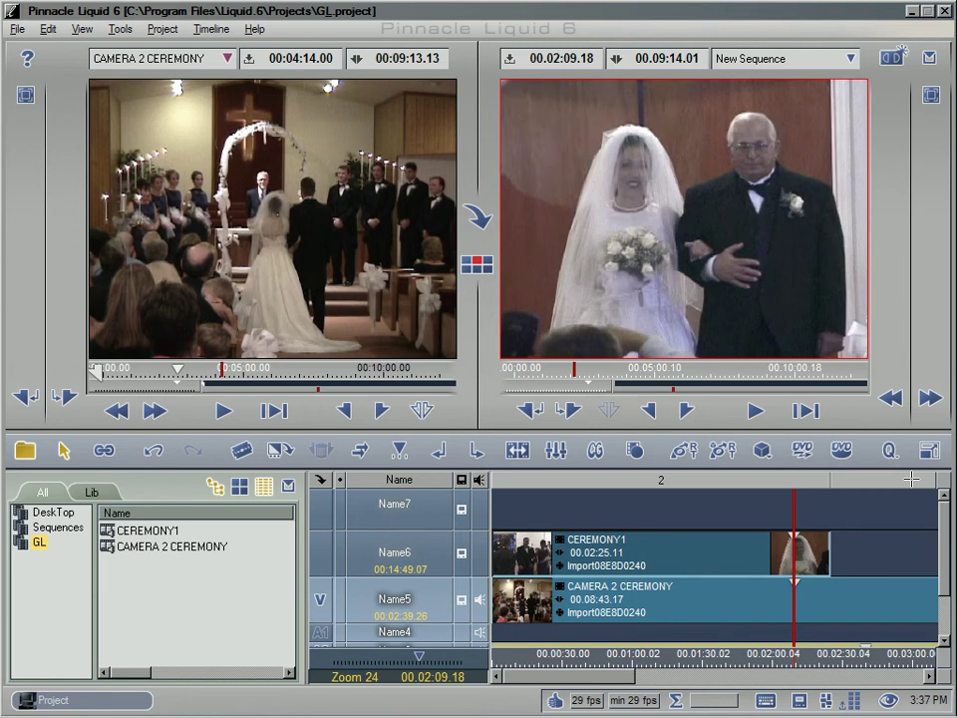
{"action": "right_click", "coordinate": [810, 565]}
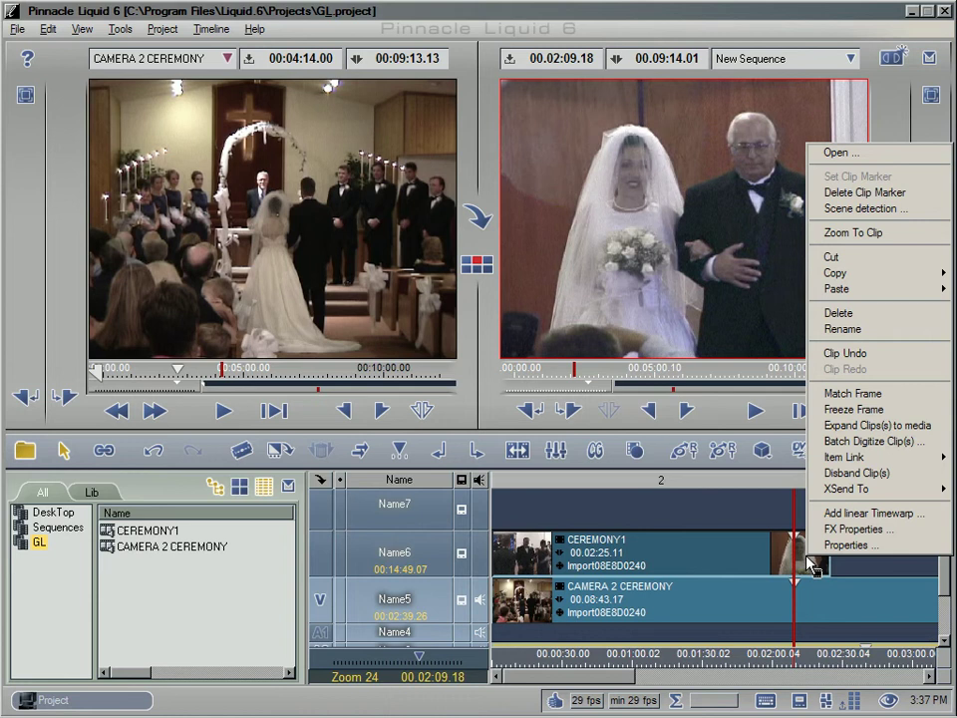
{"action": "left_click", "coordinate": [894, 195]}
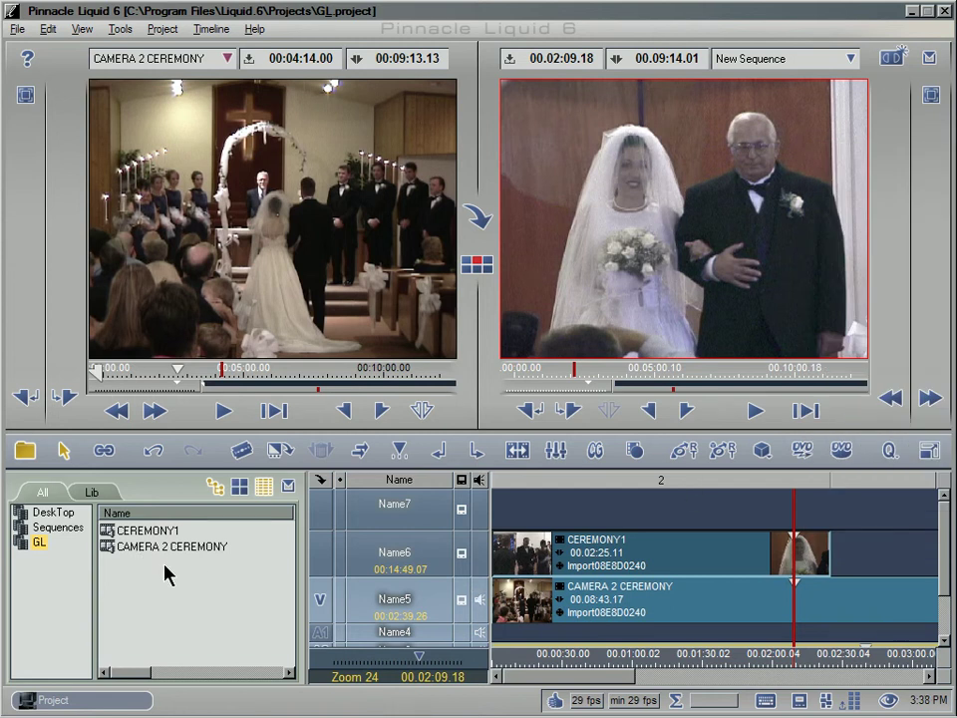
Select CEREMONY1 and CAMERA 2 CEREMONY in the bin and bring up Multicam sync for them.
{"action": "left_click_drag", "start_coordinate": [194, 563], "coordinate": [109, 535]}
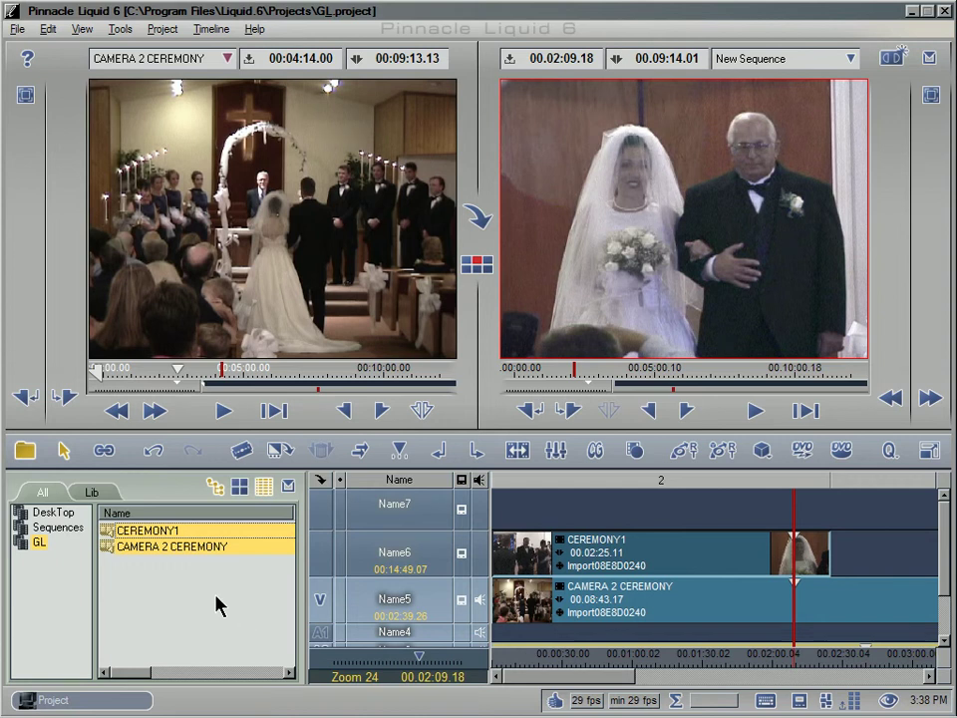
{"action": "right_click", "coordinate": [172, 553]}
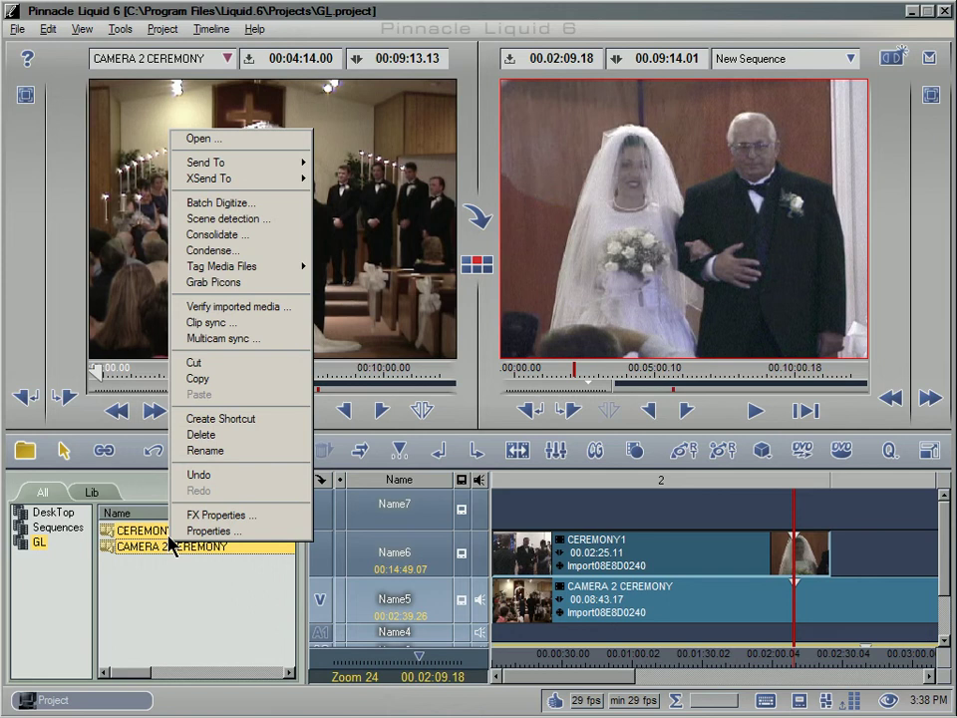
{"action": "left_click", "coordinate": [269, 341]}
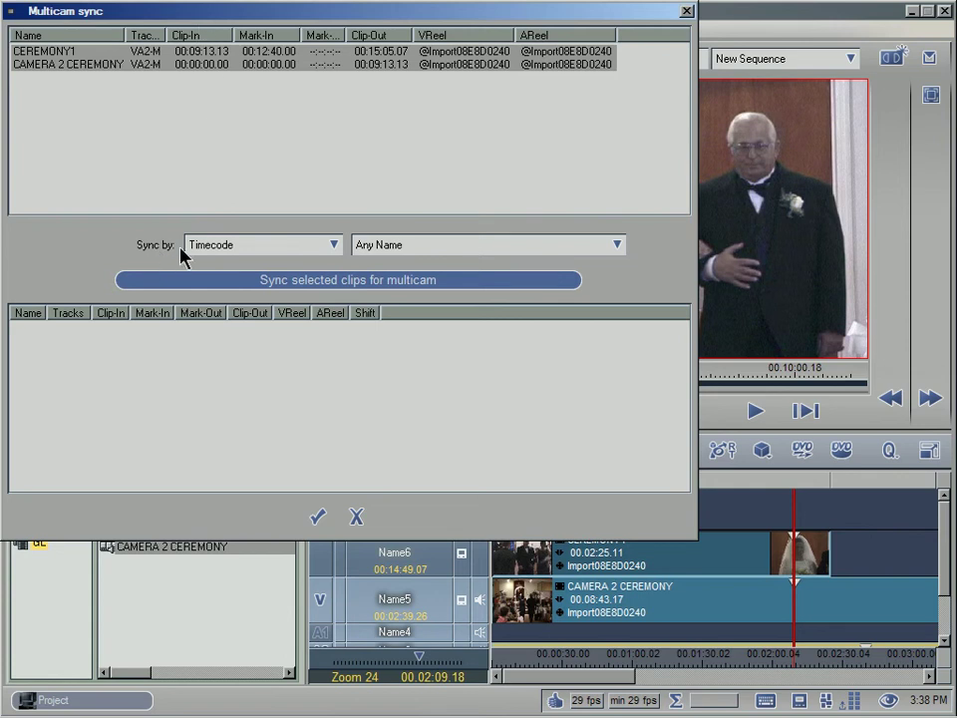
Sync the clips by First Marker, creating the CEREMONY1.Sync multicam clip in the GL bin.
{"action": "left_click", "coordinate": [277, 249]}
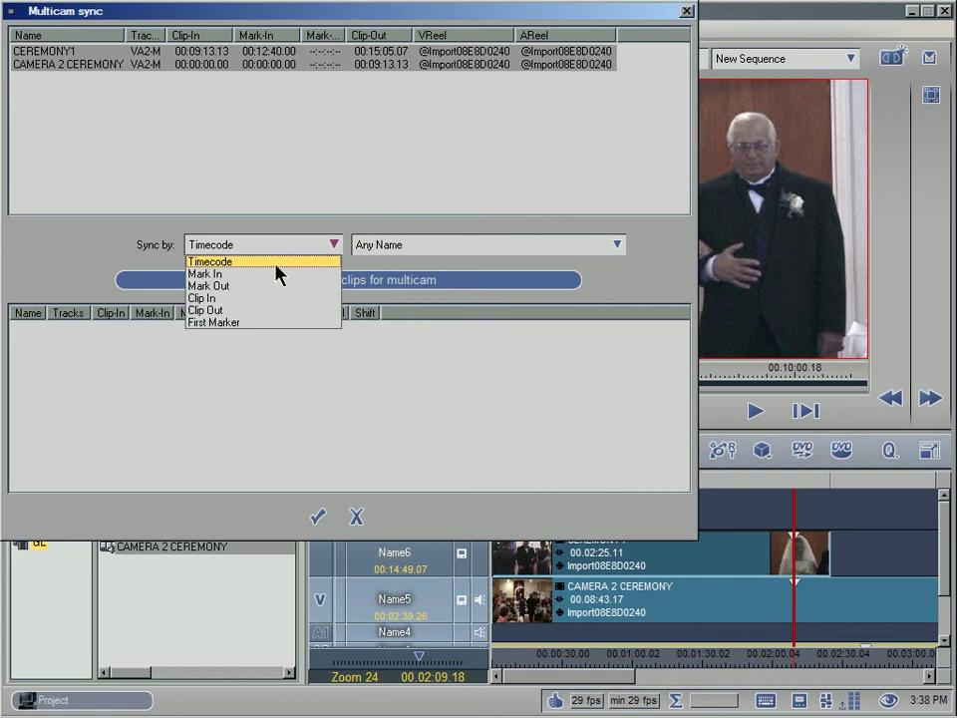
{"action": "left_click", "coordinate": [262, 324]}
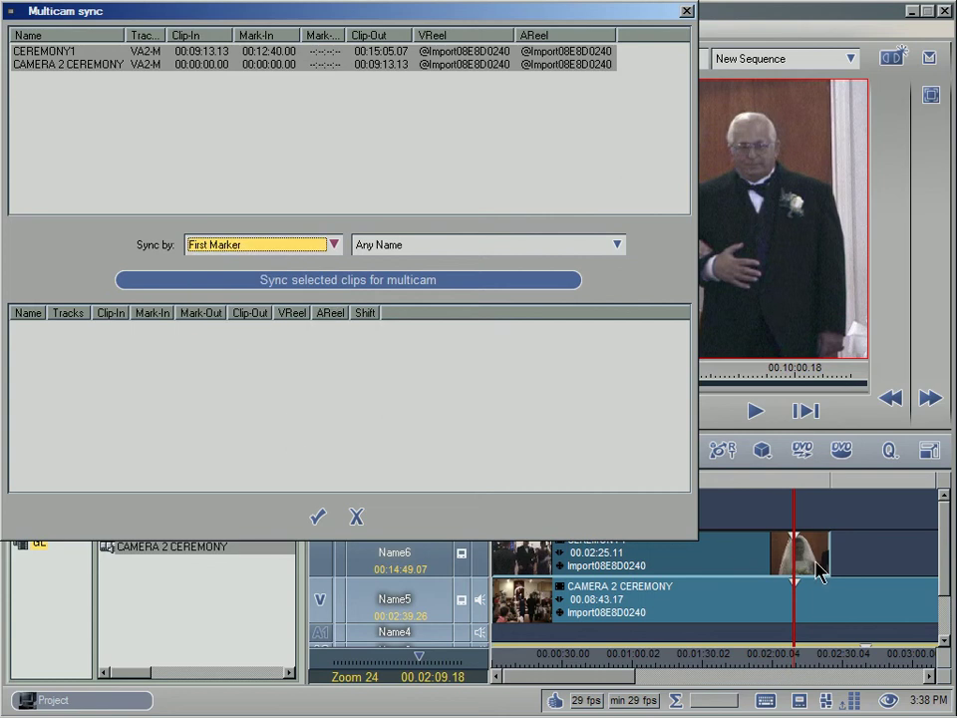
{"action": "left_click", "coordinate": [239, 281]}
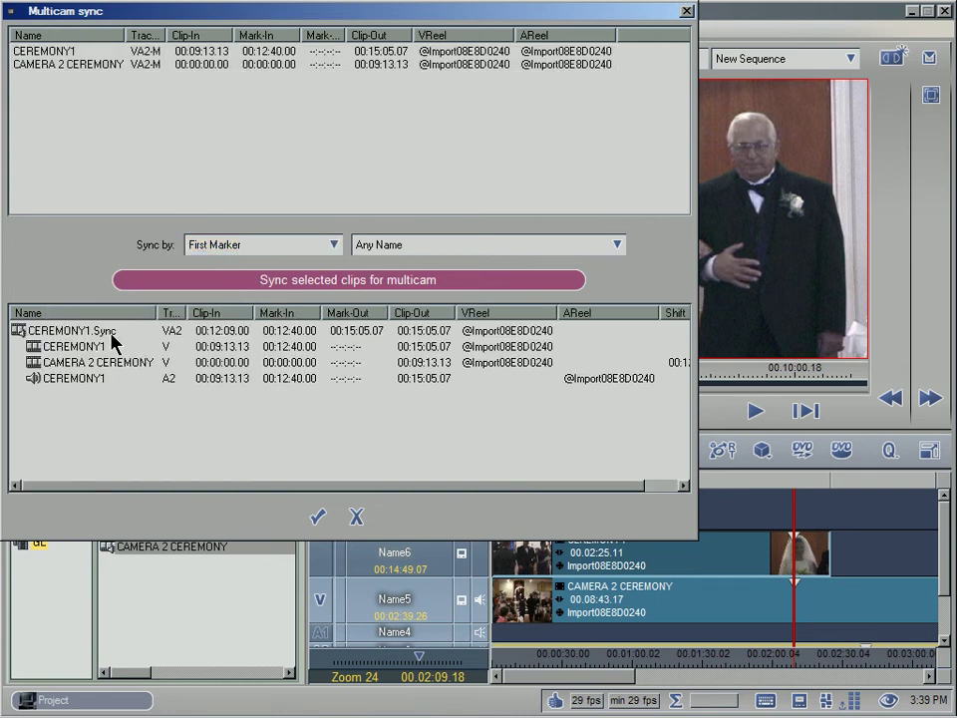
{"action": "left_click", "coordinate": [318, 517]}
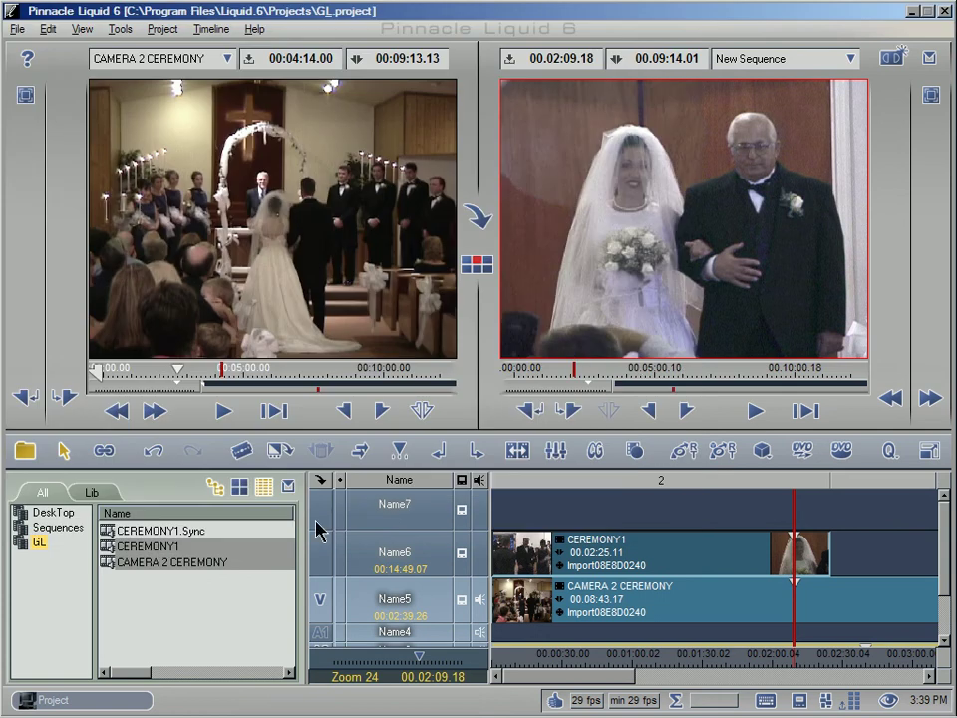
Load CEREMONY1.Sync into the source viewer and bring up the viewer's Customize menu.
{"action": "double_click", "coordinate": [132, 534]}
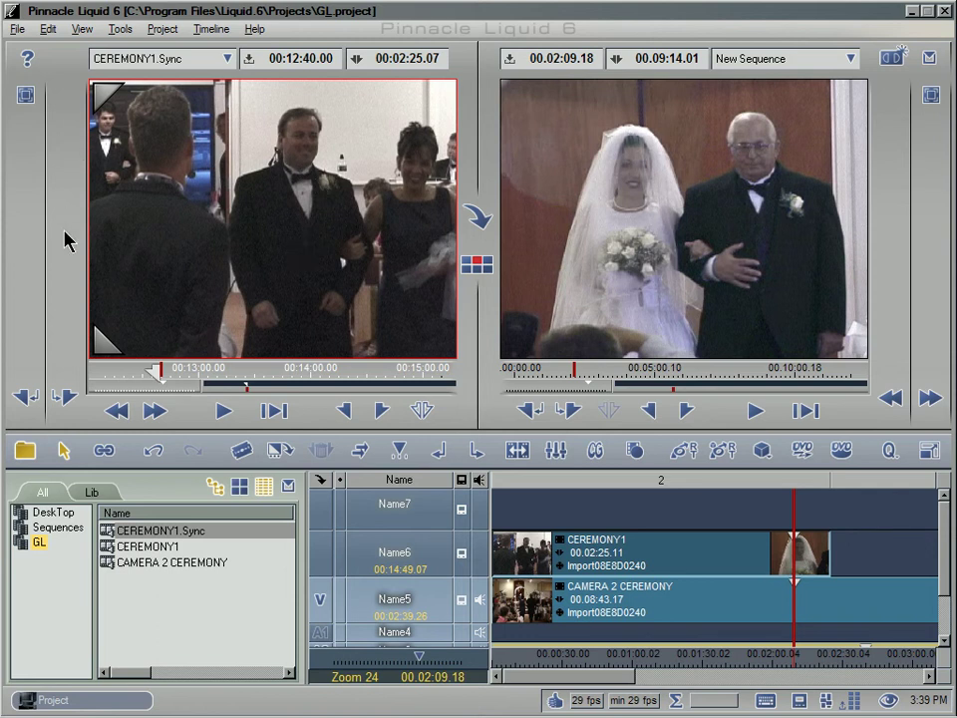
{"action": "right_click", "coordinate": [61, 285]}
Add the Multicam, Camera 1 and Camera 2 buttons from the Special tab to the viewer's toolbar.
{"action": "left_click", "coordinate": [100, 293]}
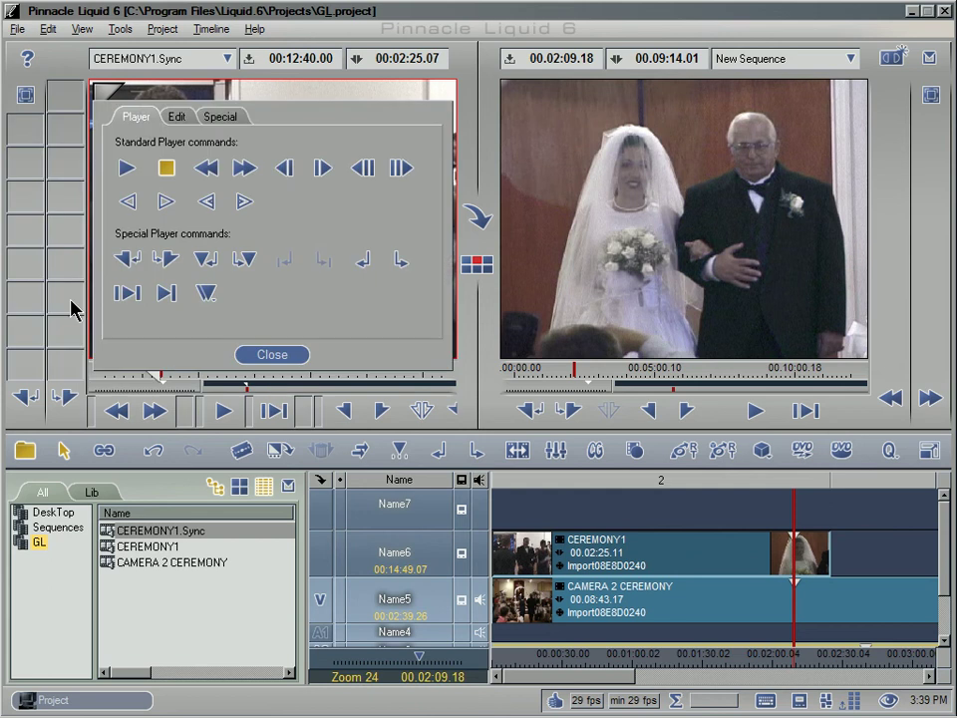
{"action": "left_click", "coordinate": [222, 120]}
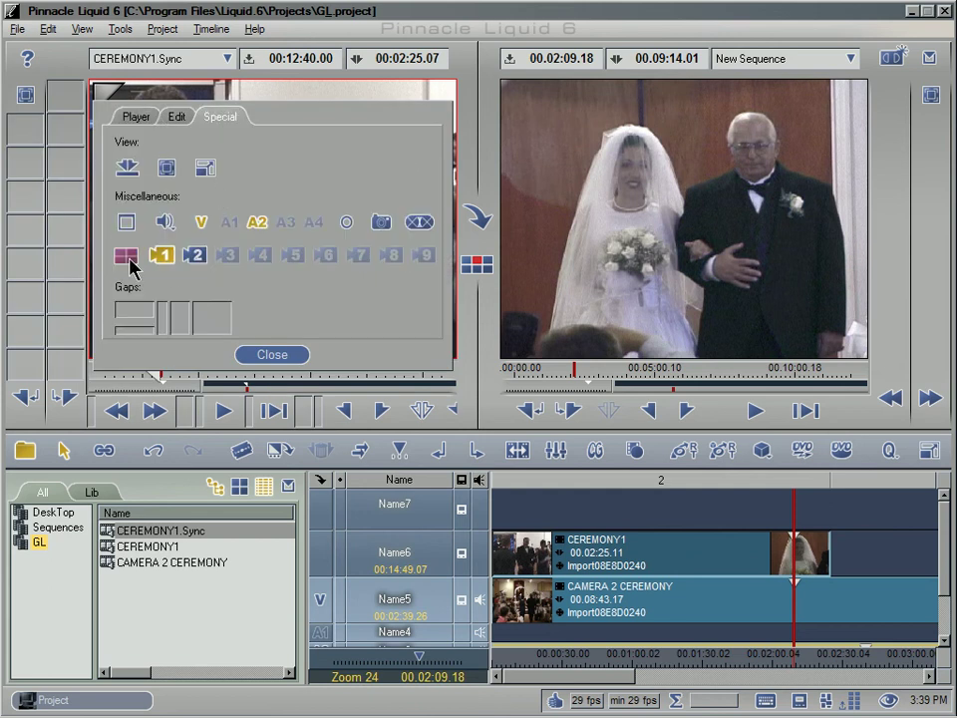
{"action": "left_click_drag", "start_coordinate": [129, 265], "coordinate": [30, 203]}
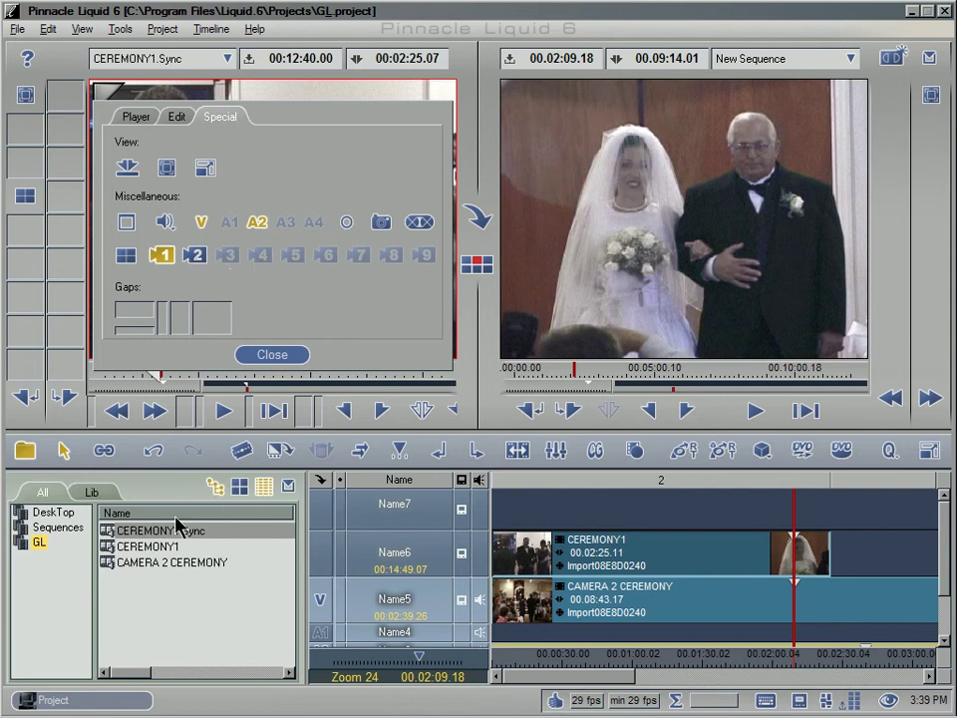
{"action": "left_click_drag", "start_coordinate": [162, 255], "coordinate": [42, 264]}
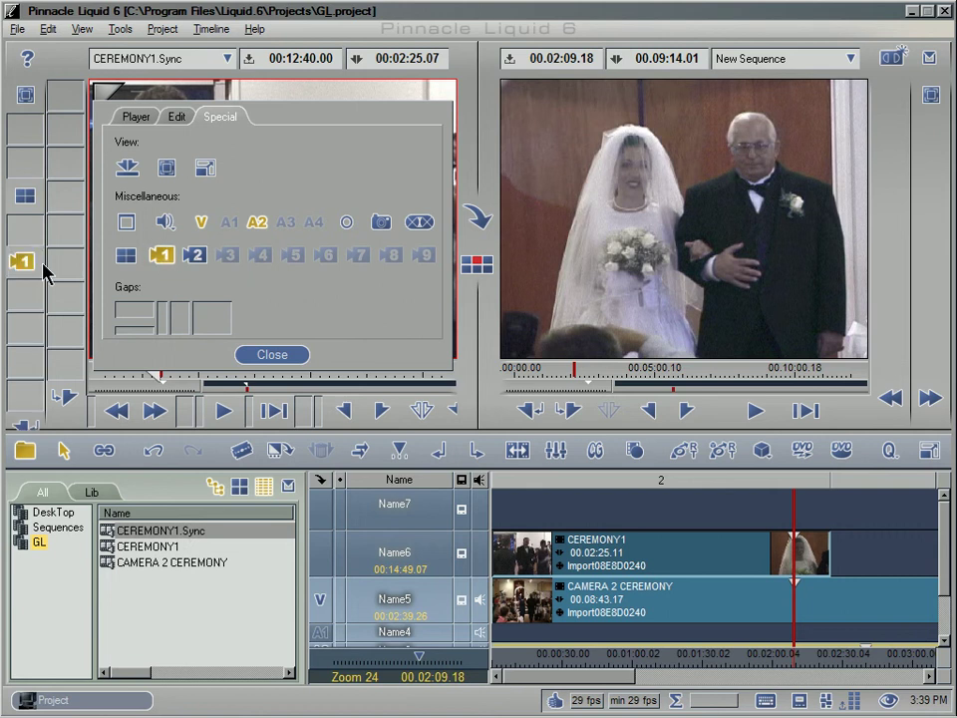
{"action": "left_click_drag", "start_coordinate": [201, 267], "coordinate": [20, 310]}
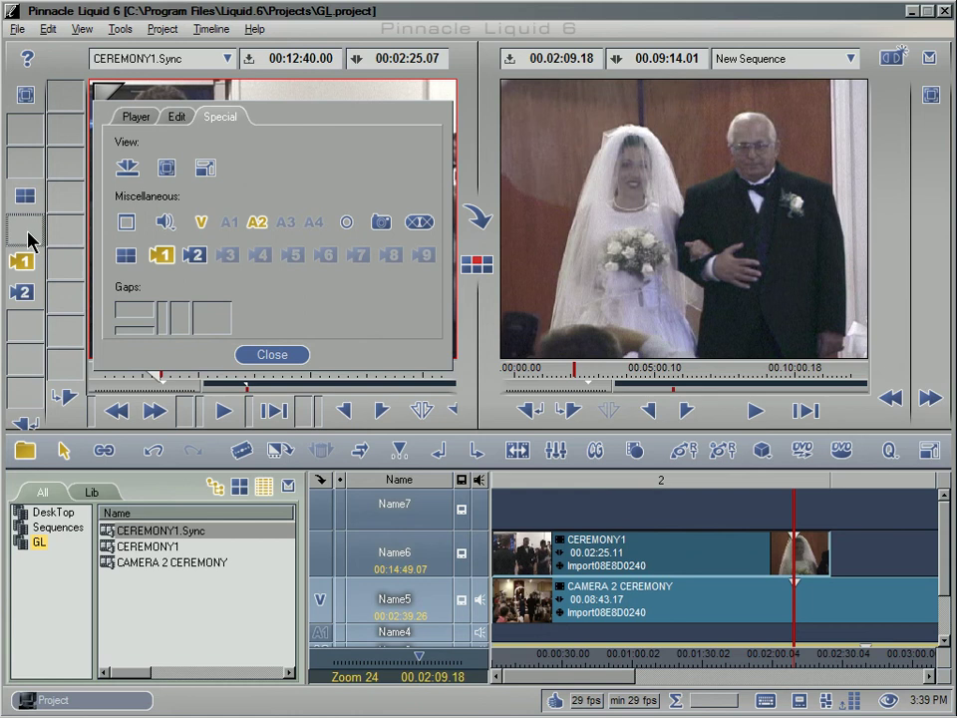
{"action": "left_click", "coordinate": [277, 360]}
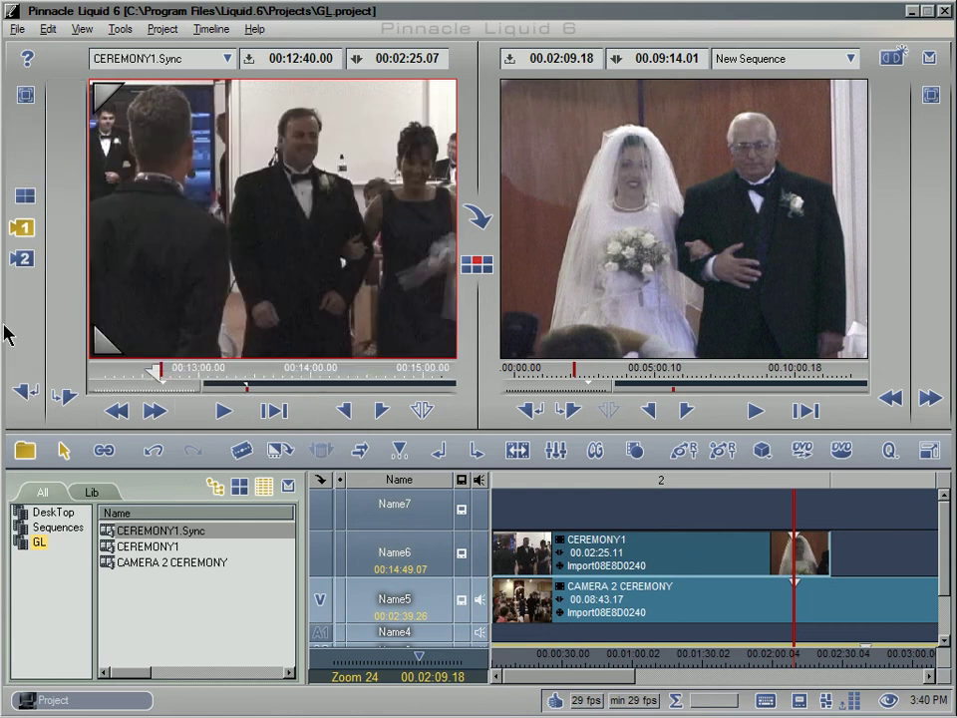
Turn on the multicam display and try the 3x3 and 4x4 camera layouts.
{"action": "left_click", "coordinate": [27, 205]}
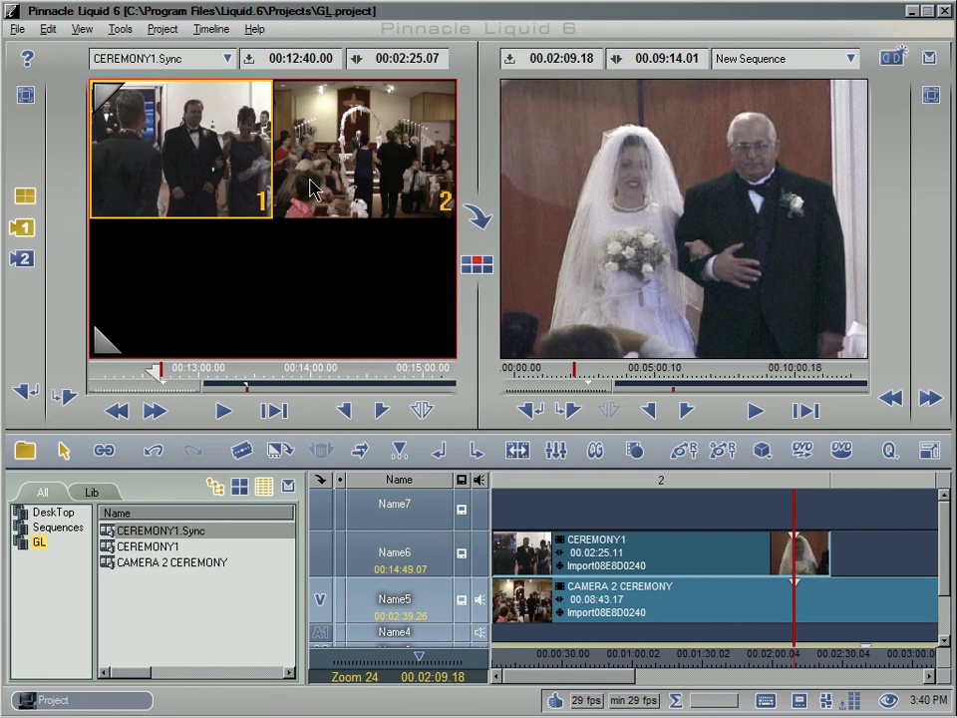
{"action": "right_click", "coordinate": [317, 272]}
{"action": "left_click", "coordinate": [426, 293]}
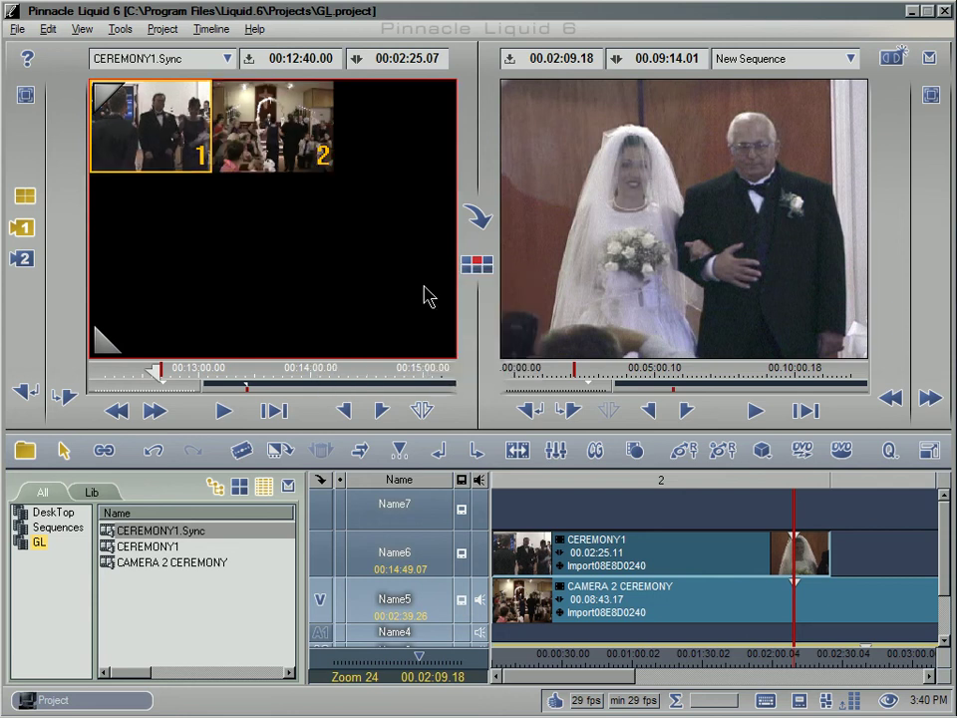
{"action": "right_click", "coordinate": [226, 239]}
{"action": "left_click", "coordinate": [254, 276]}
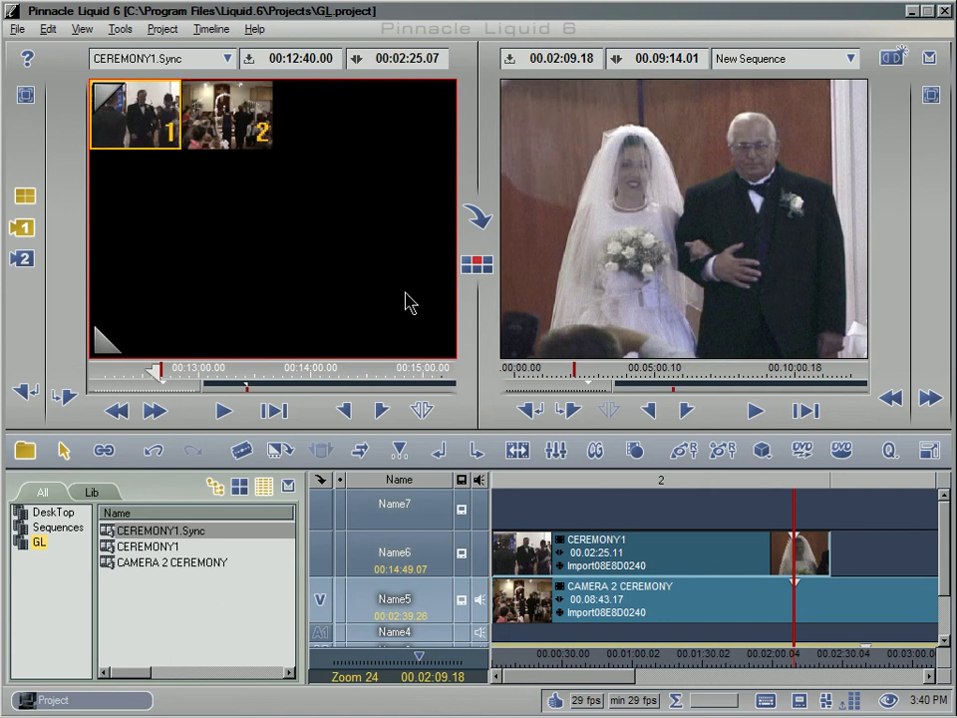
Play briefly, return to the 2x2 camera layout and jump back to 00:12:24.15.
{"action": "left_click", "coordinate": [221, 412]}
{"action": "left_click", "coordinate": [221, 412]}
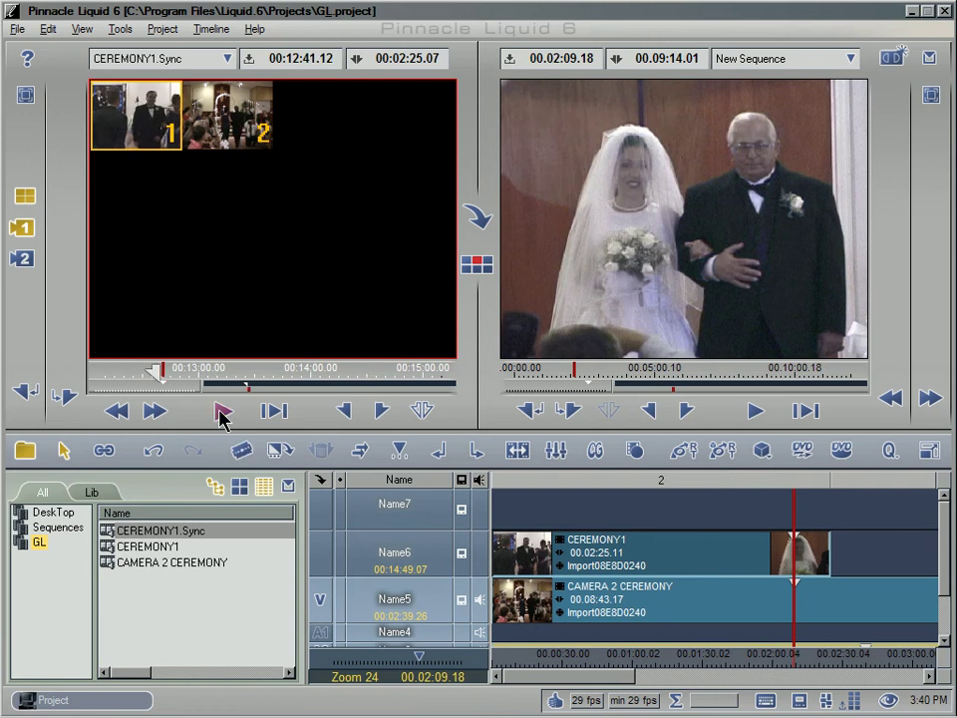
{"action": "right_click", "coordinate": [257, 205]}
{"action": "left_click", "coordinate": [269, 217]}
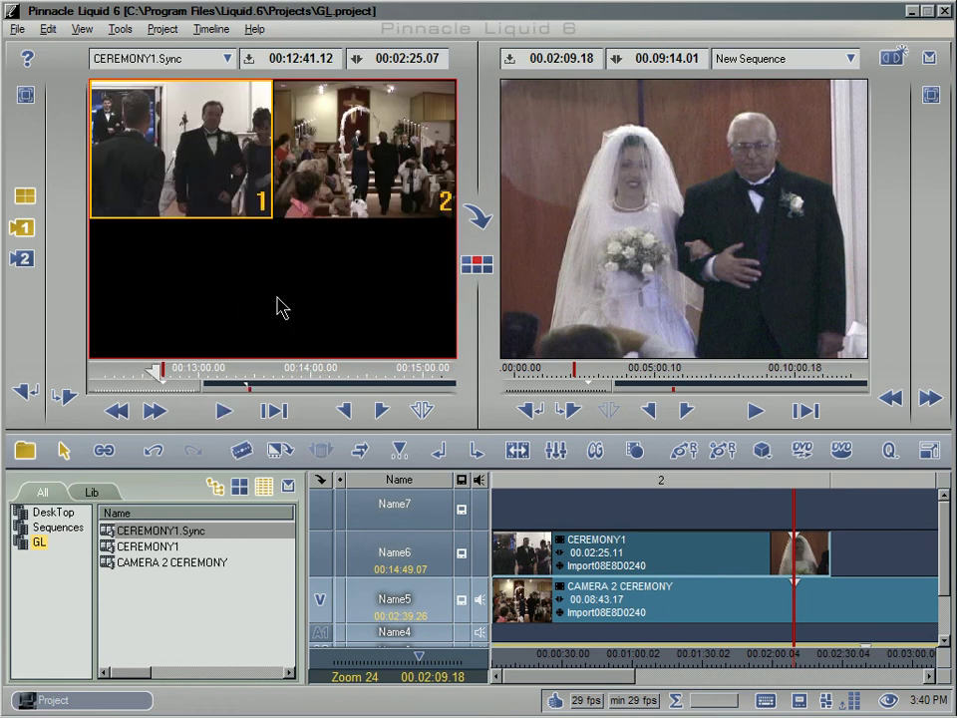
{"action": "left_click", "coordinate": [132, 368]}
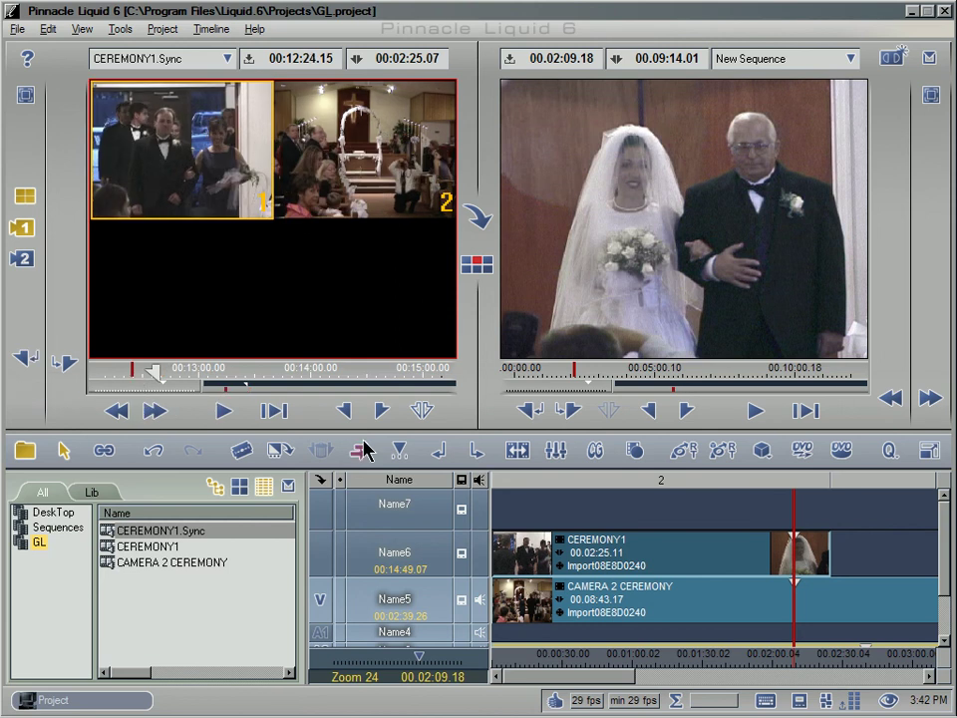
Play CEREMONY1.Sync, cutting alternately between cameras 2 and 1, stopping on camera 2 at 00:12:51.09.
{"action": "left_click", "coordinate": [421, 410]}
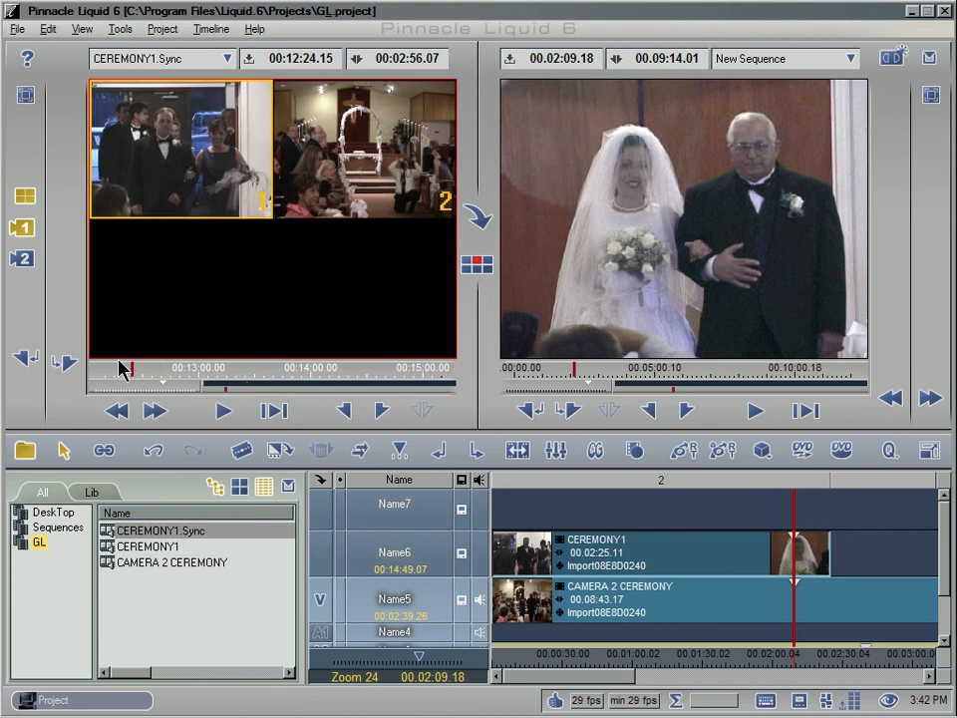
{"action": "left_click", "coordinate": [222, 413]}
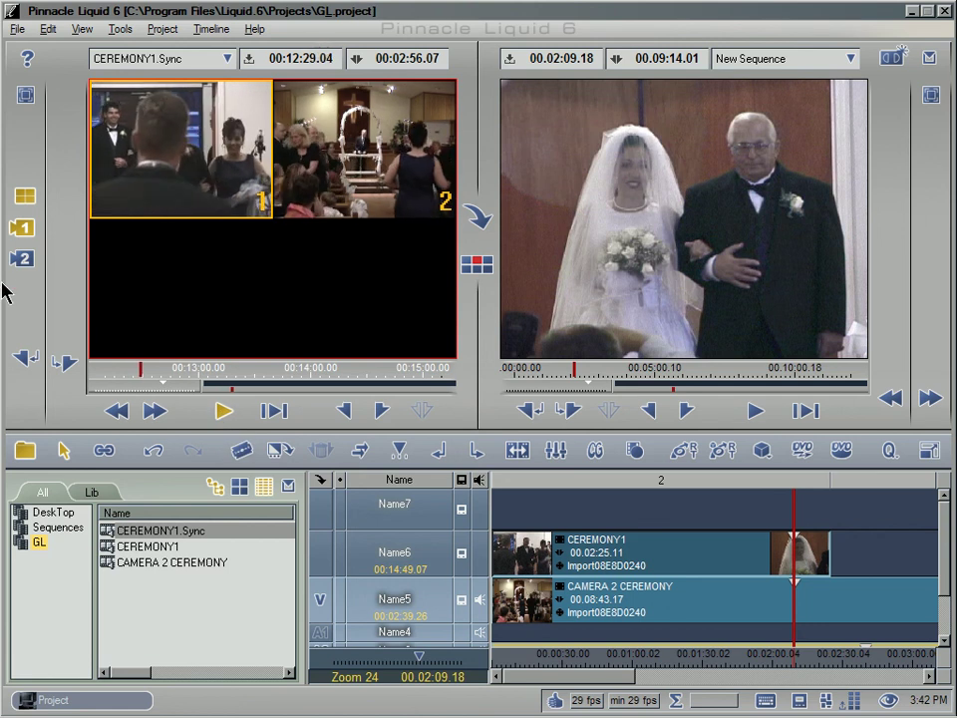
{"action": "left_click", "coordinate": [24, 263]}
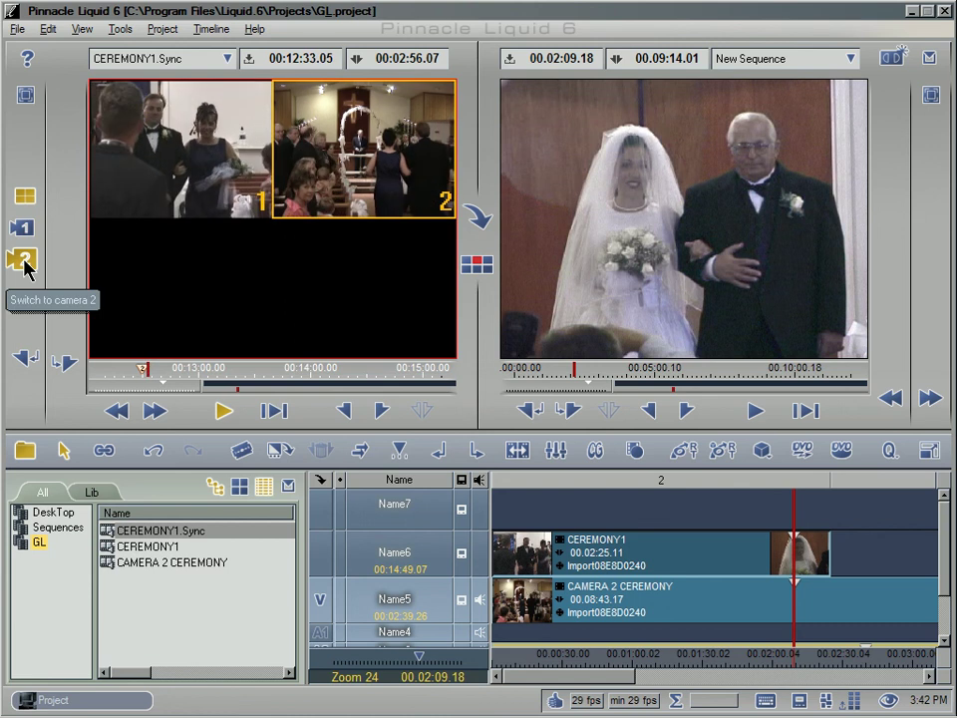
{"action": "left_click", "coordinate": [28, 230]}
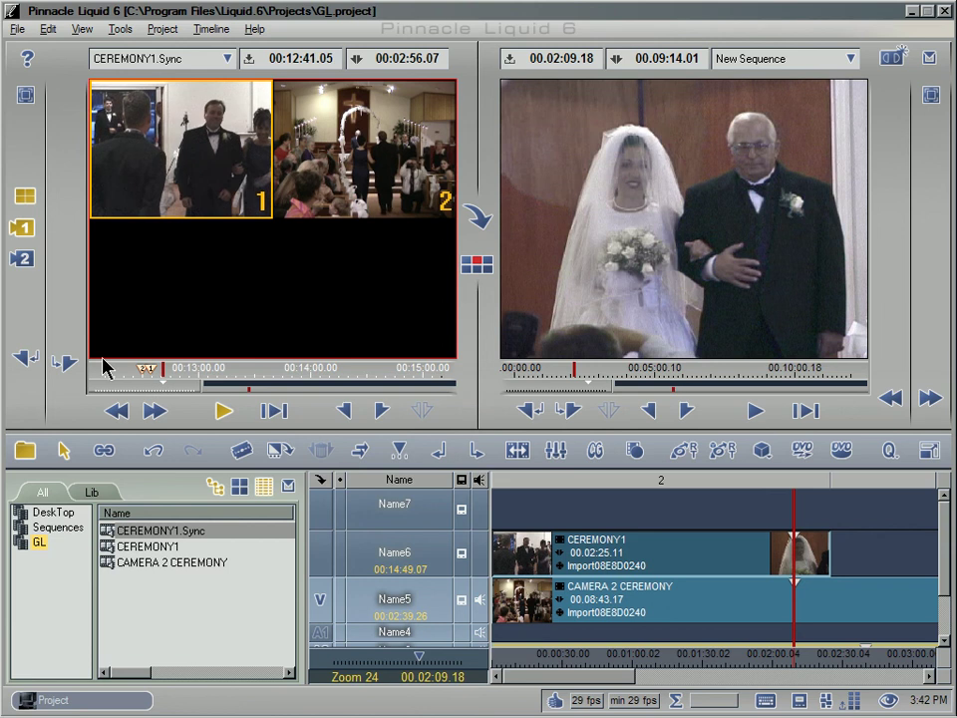
{"action": "left_click", "coordinate": [27, 268]}
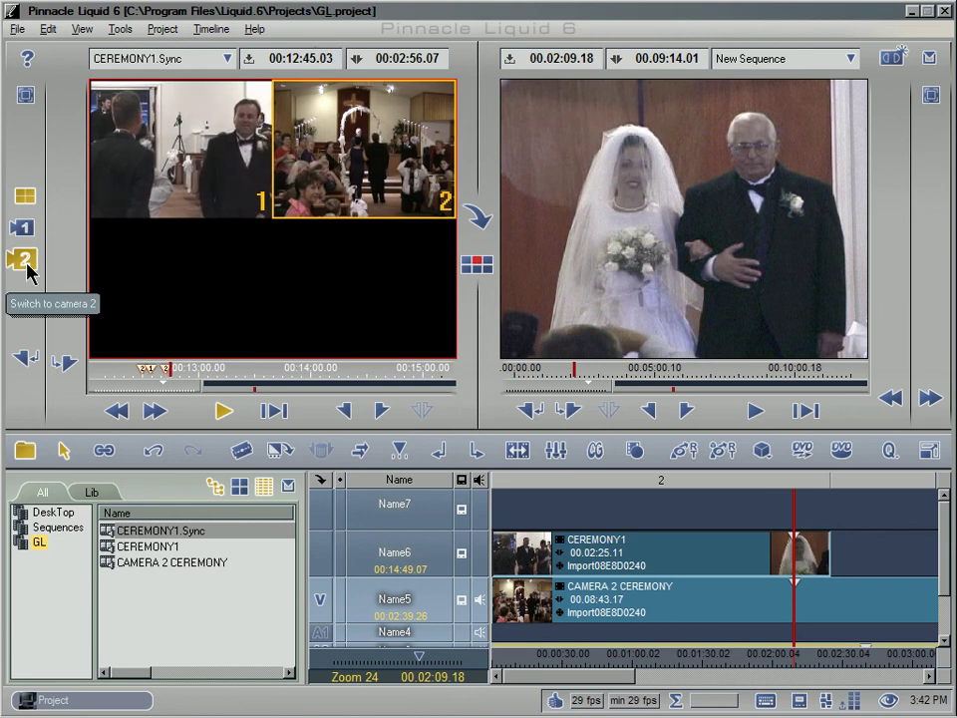
{"action": "left_click", "coordinate": [25, 231]}
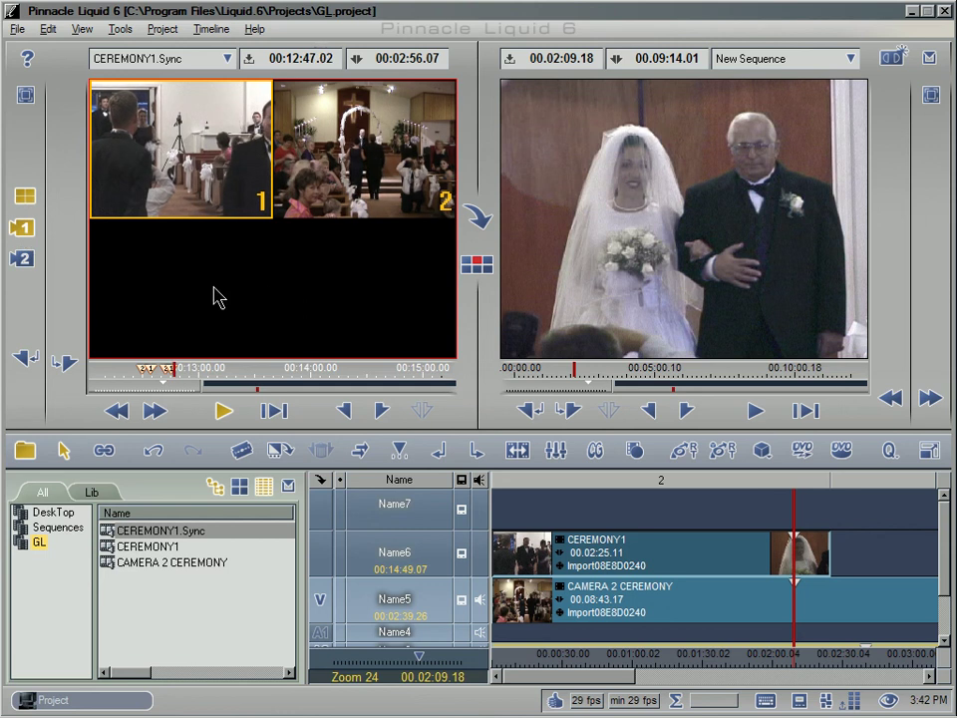
{"action": "left_click", "coordinate": [27, 261]}
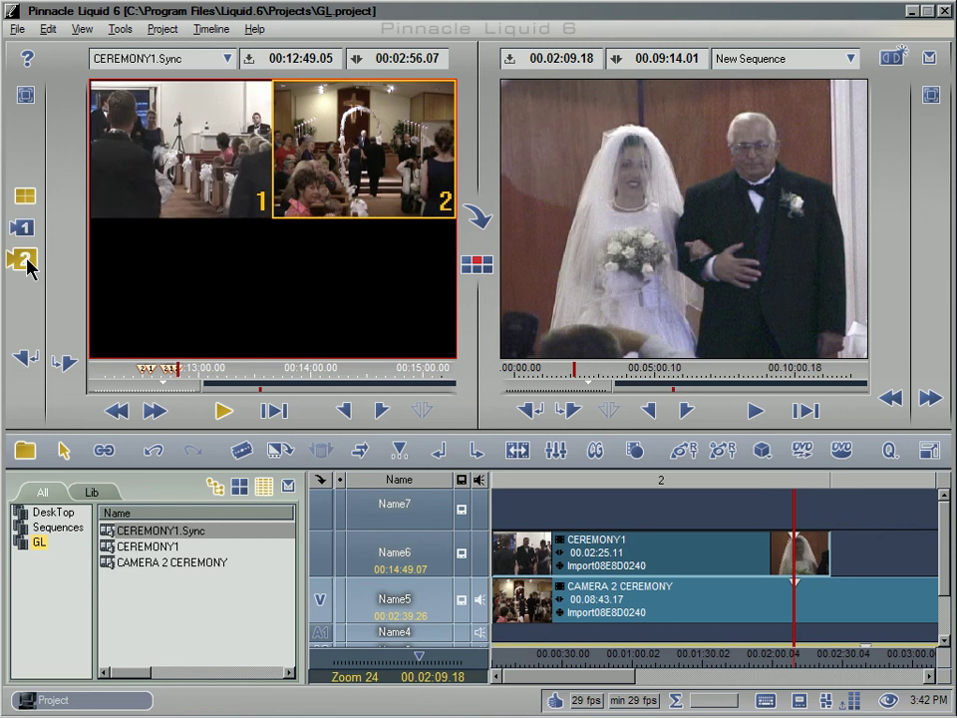
{"action": "left_click", "coordinate": [225, 417]}
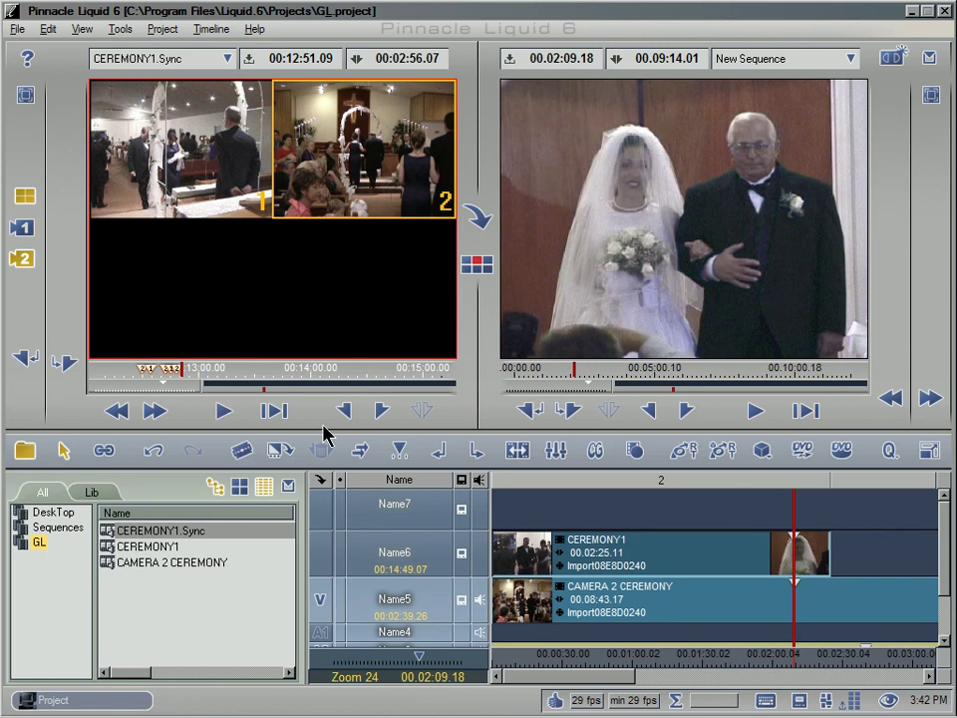